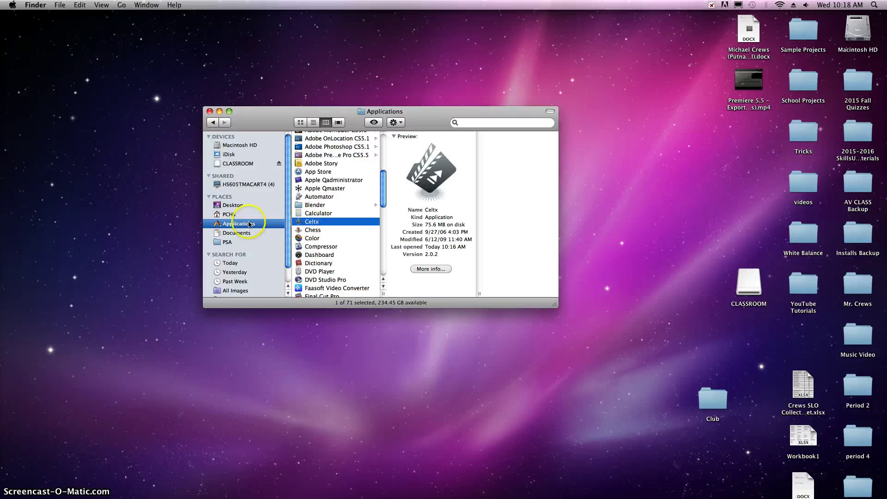
- Launch Celtx and open the sample project Wonderful Wizard of Oz (Film)
double_click(303, 221)
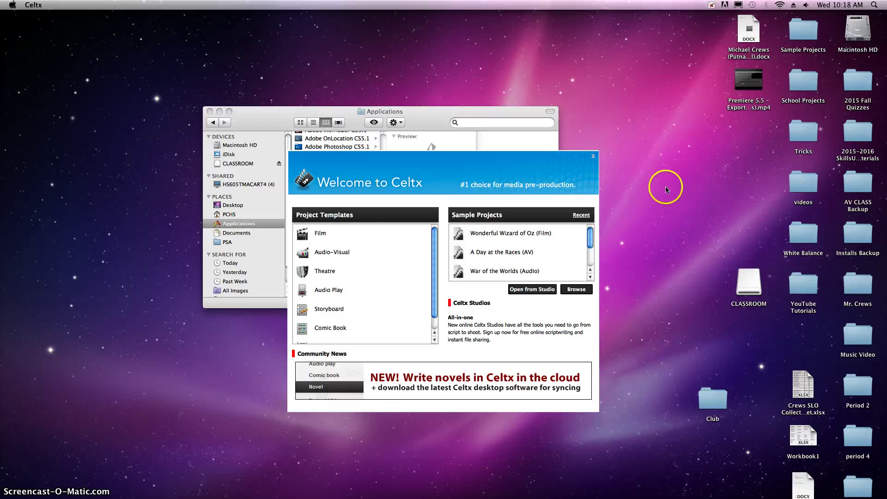
left_click(521, 230)
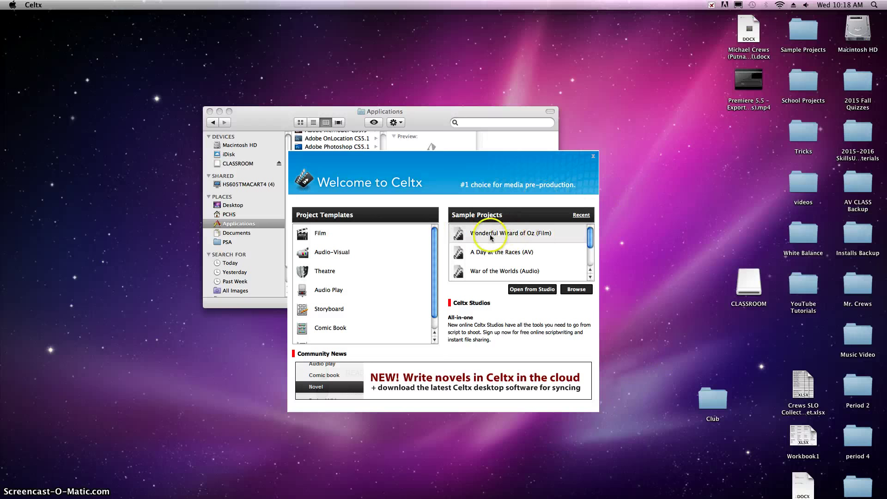
double_click(505, 235)
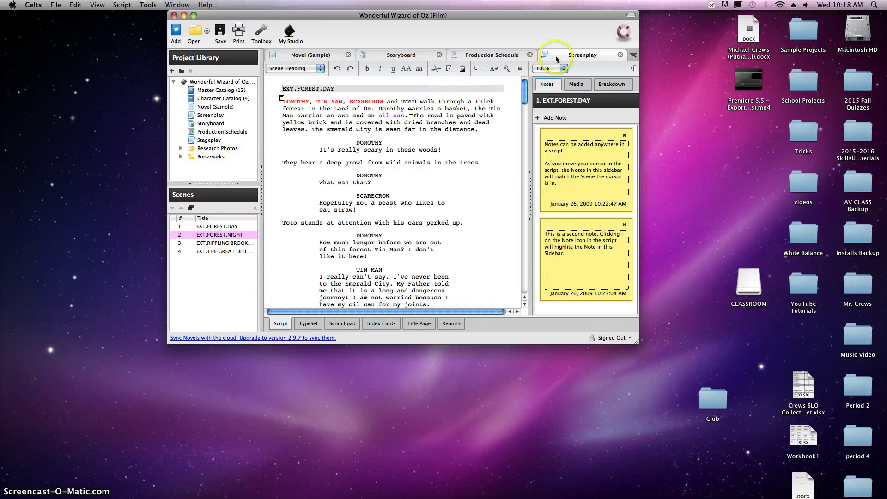
- Look through the sample project's Production Schedule, Storyboard and Novel documents, and return to the Screenplay
left_click(491, 55)
left_click(398, 55)
left_click(308, 54)
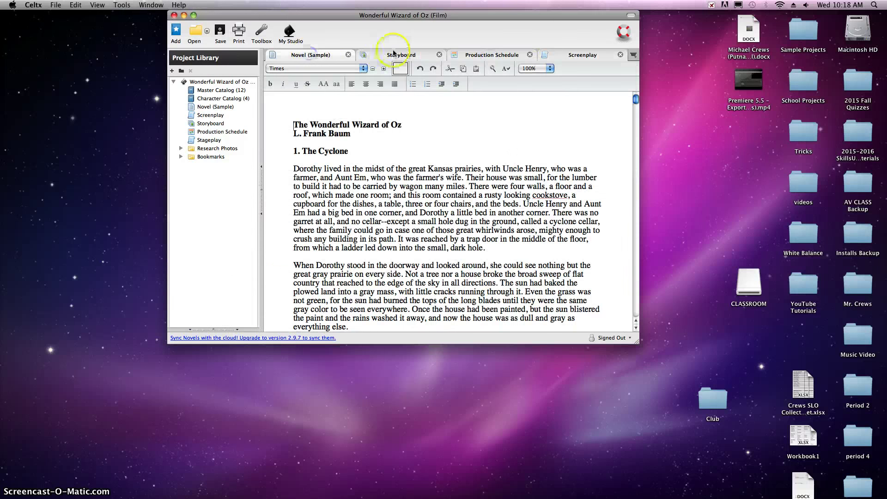
left_click(396, 55)
left_click(485, 56)
left_click(580, 56)
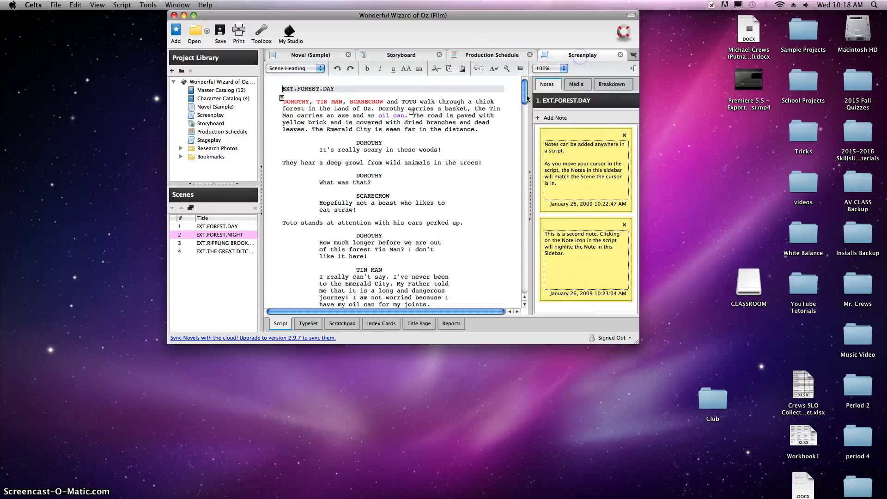
- Examine the setting, location and time of day in the scene heading EXT.FOREST.DAY
left_click_drag(283, 88, 343, 88)
left_click(295, 88)
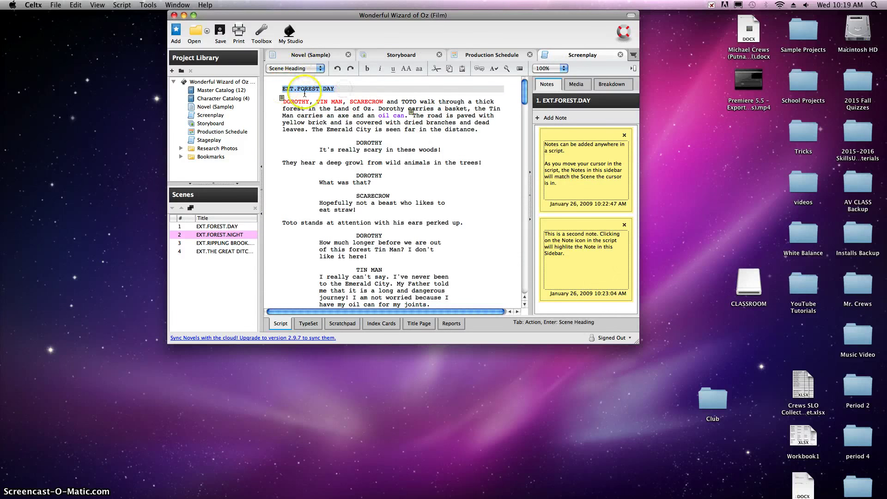
triple_click(290, 87)
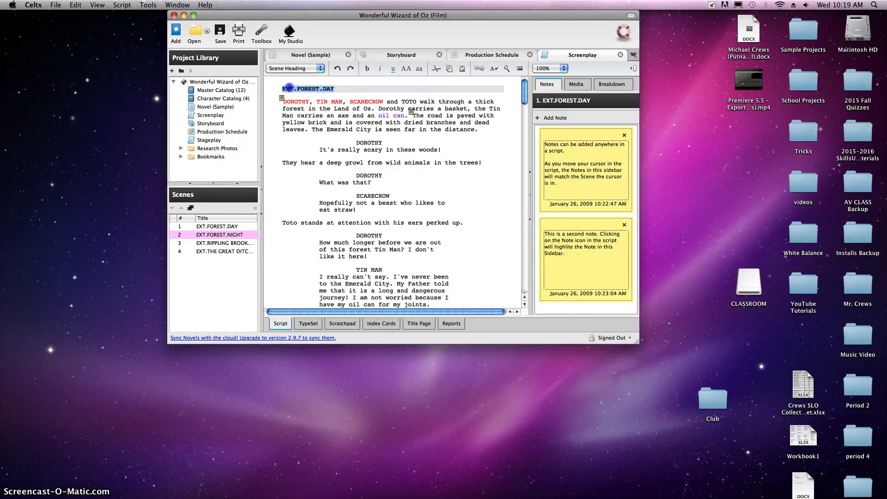
left_click(342, 88)
left_click(298, 91)
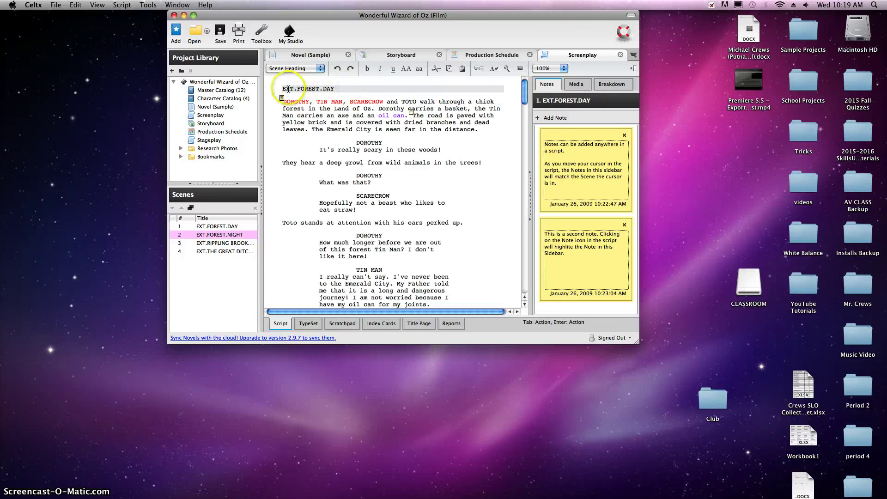
left_click_drag(283, 89, 319, 88)
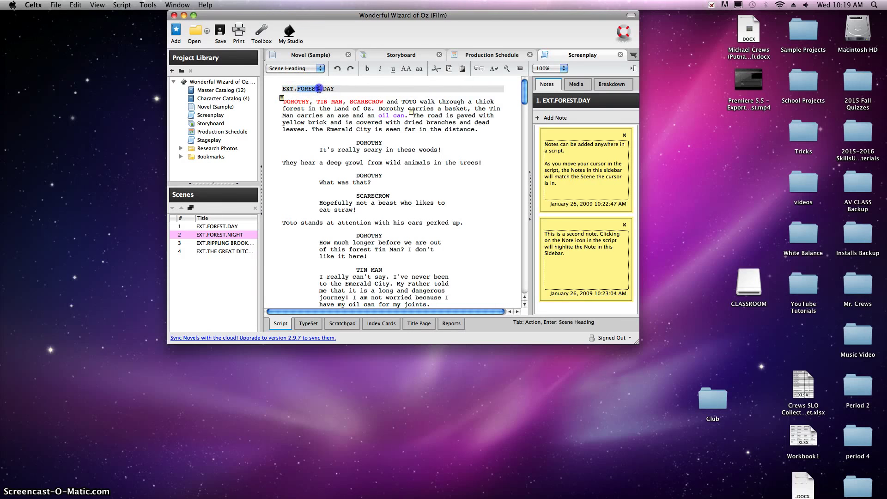
left_click(328, 89)
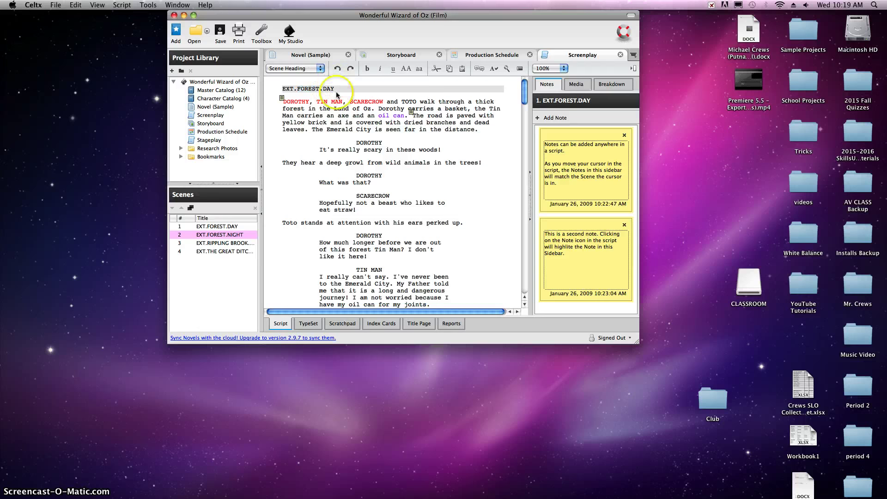
- Examine the first scene's action paragraph and how Dorothy's character name and dialogue are laid out below it
left_click(294, 111)
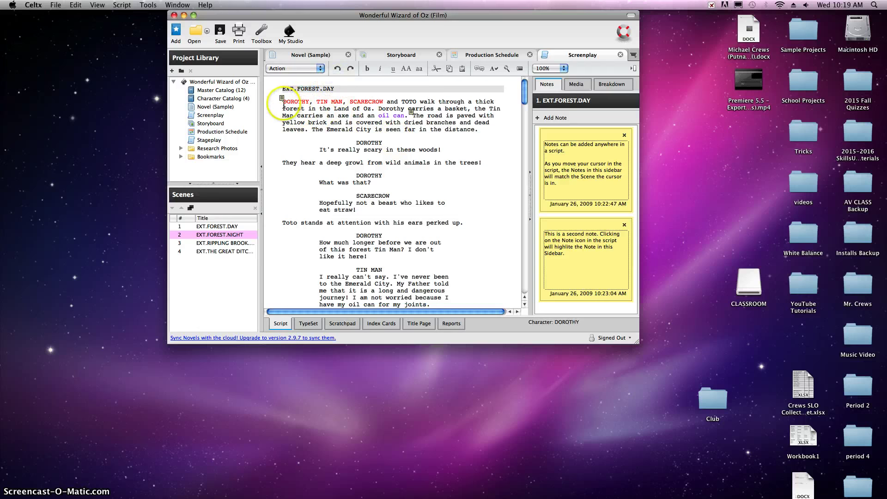
left_click_drag(283, 102, 485, 130)
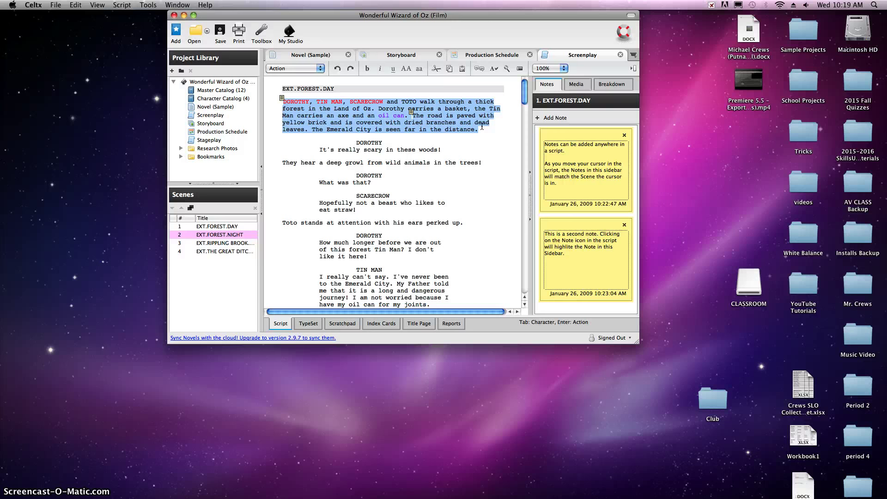
left_click(357, 142)
left_click_drag(357, 143, 382, 142)
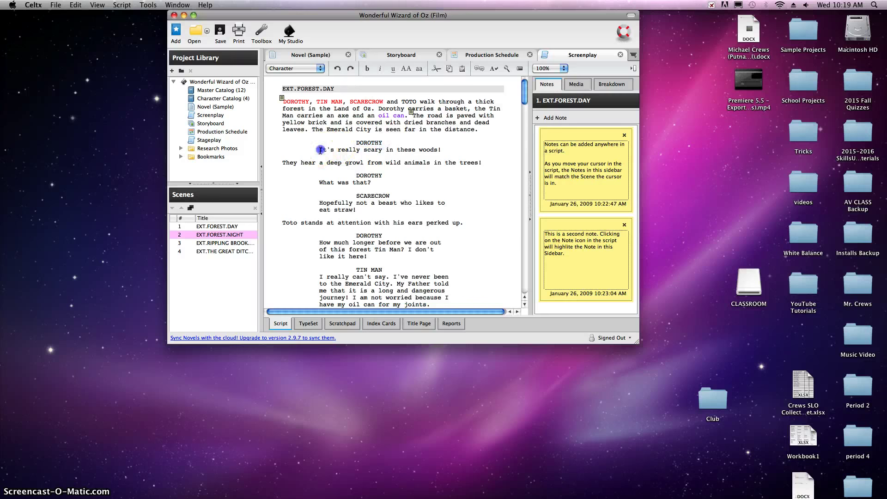
left_click_drag(320, 149, 383, 142)
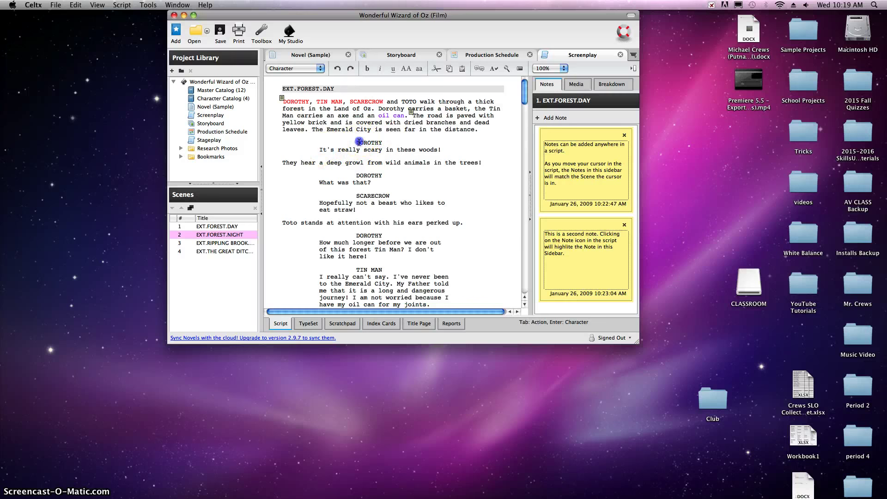
left_click(319, 149)
left_click_drag(319, 149, 434, 149)
left_click(403, 80)
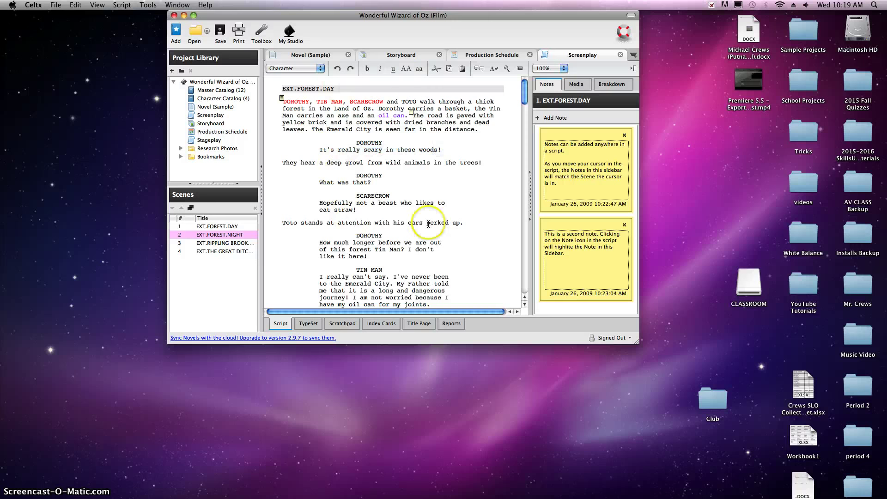
mouse_move(521, 110)
left_mouse_down()
mouse_move(527, 144)
mouse_move(526, 94)
left_mouse_up()
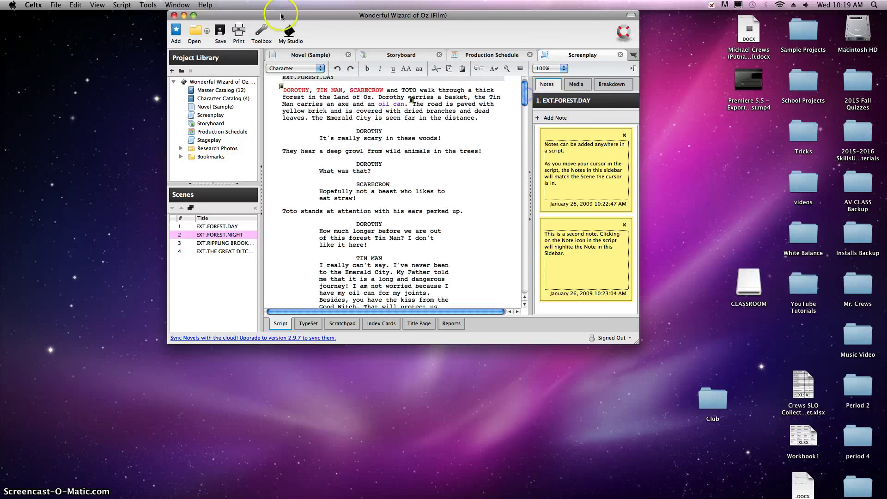
- Close the sample project without saving it, and create a new project from the Film template
left_click(175, 16)
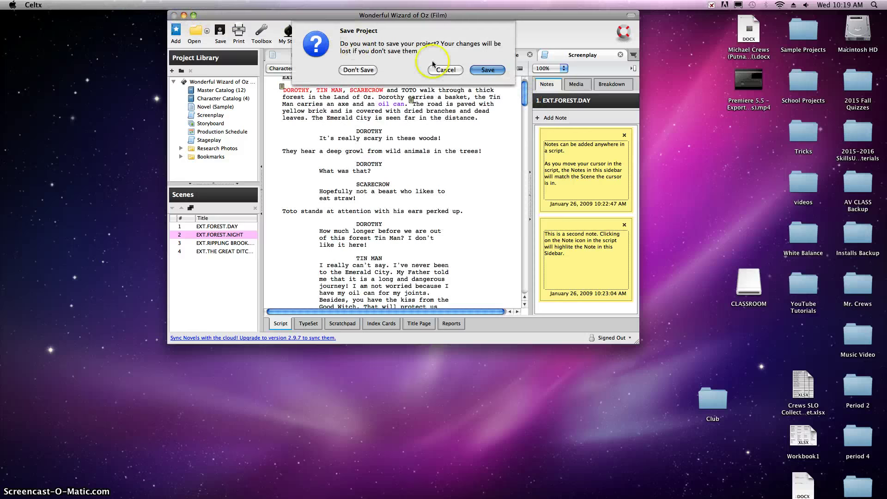
left_click(356, 71)
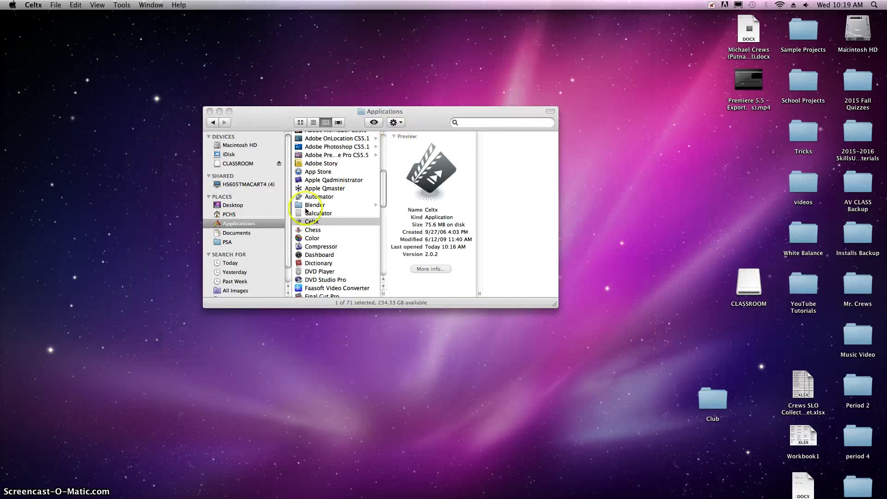
left_click(299, 224)
double_click(299, 225)
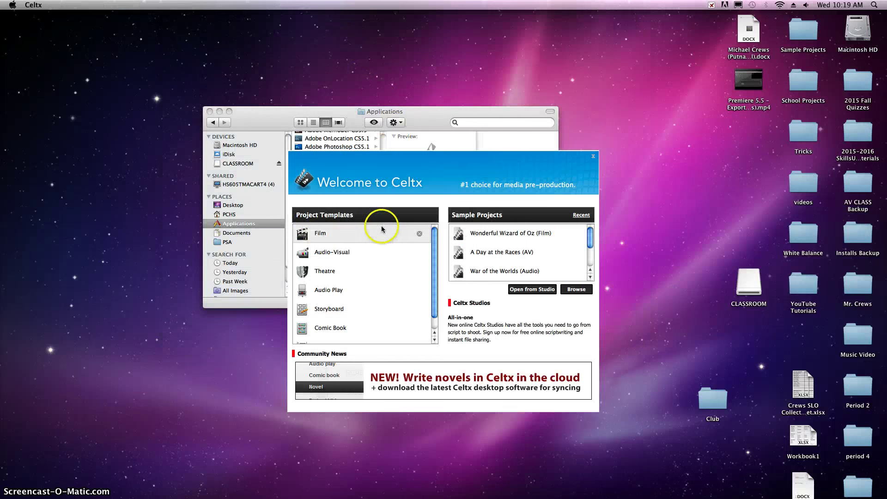
left_click(320, 236)
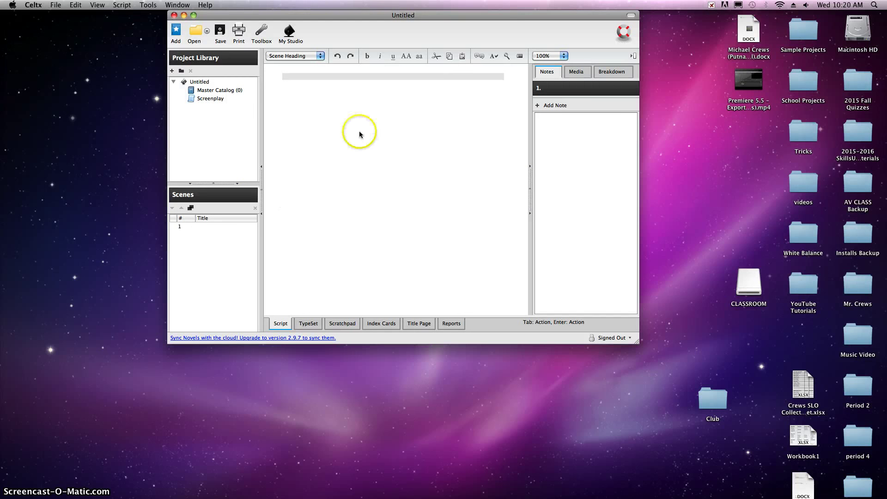
- Review the available script element types and write the scene heading "INT. STUDIO - DAY"
left_click(301, 56)
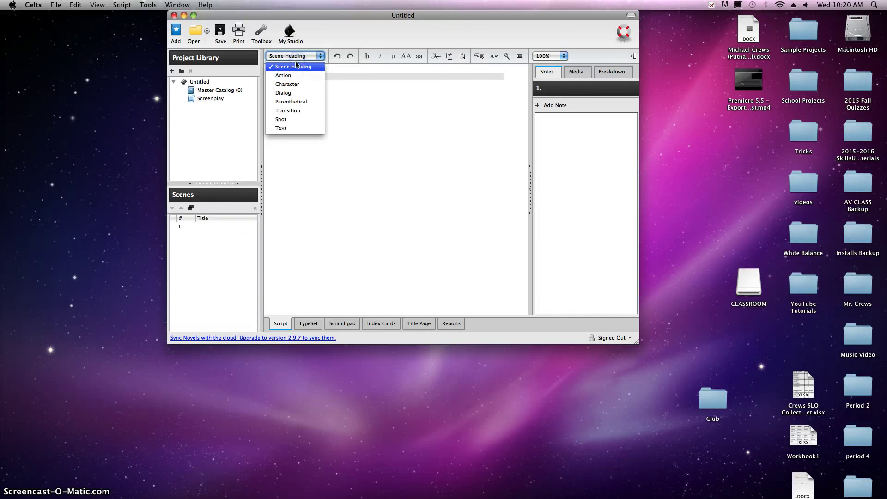
left_click(291, 103)
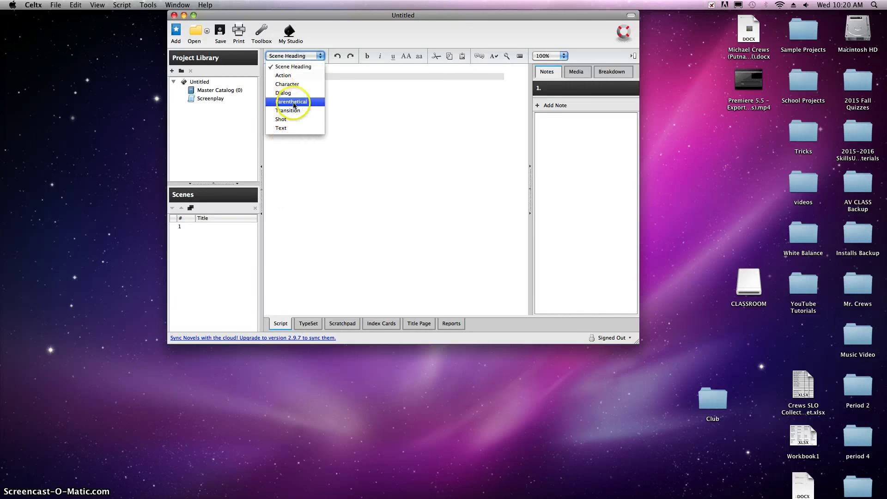
left_click(296, 68)
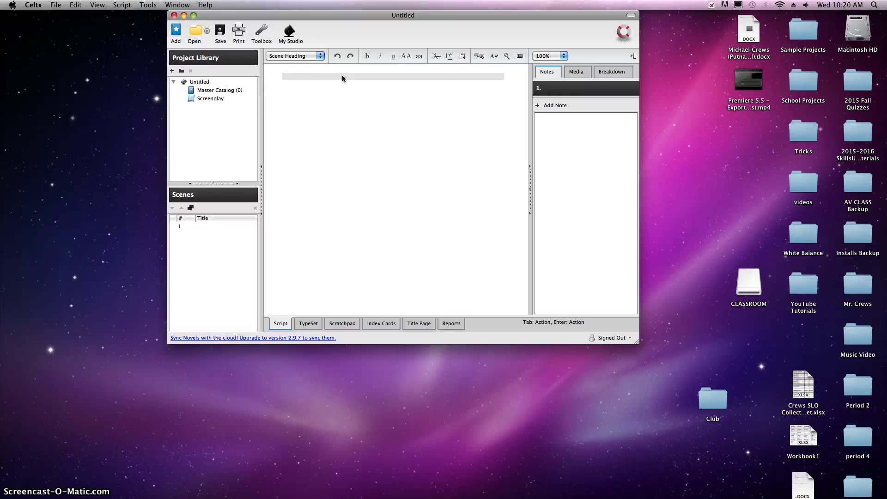
type("IN")
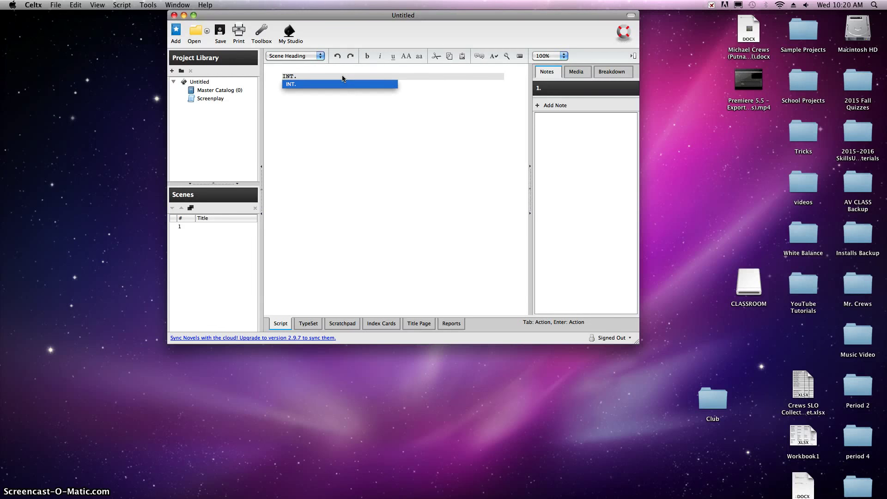
type("T. STUDIO - DAY")
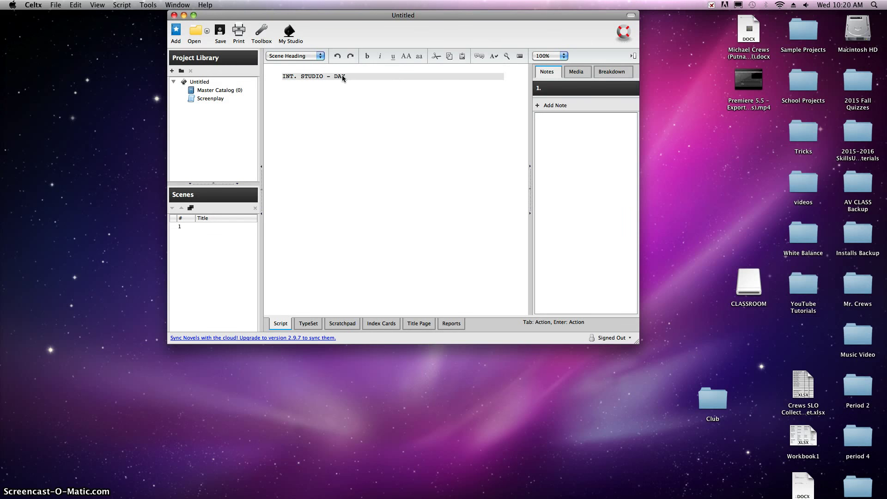
key("Return")
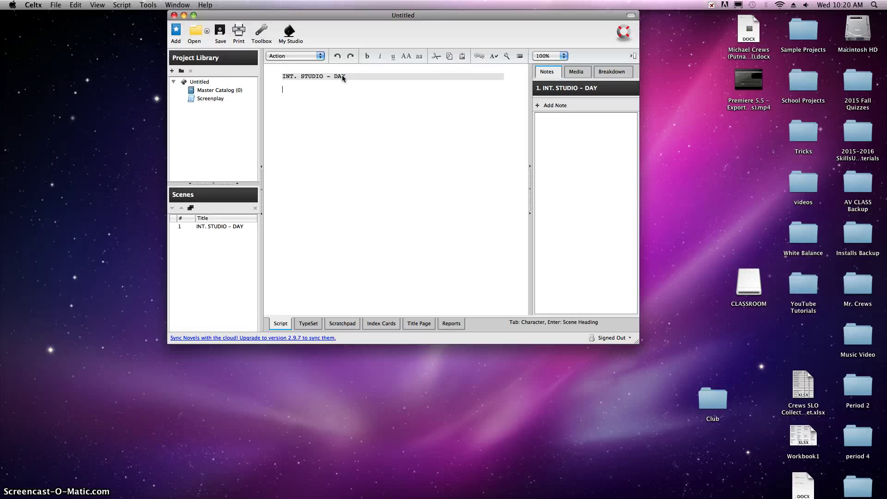
- Write an action line stating that the character is giving an interview, with the character's surname in capitals
type("Mr. Crews")
key("BackSpace")
key("BackSpace")
key("BackSpace")
key("BackSpace")
type("REWS is")
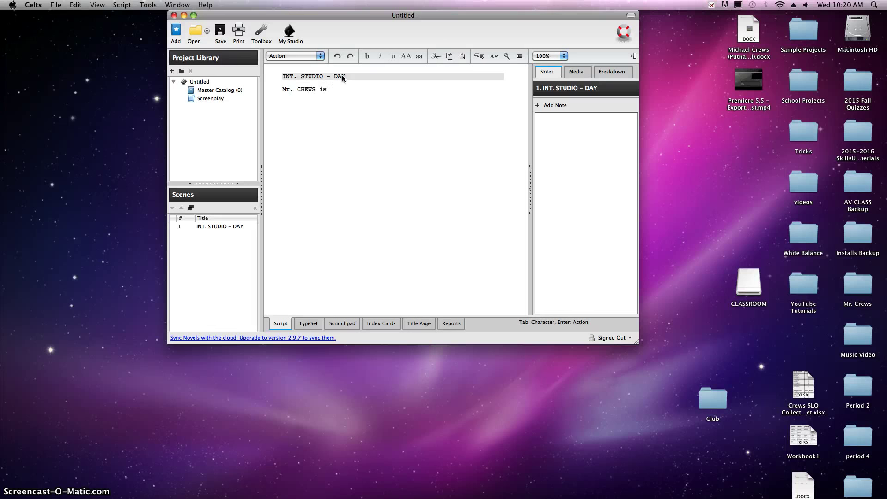
type(" giving an interview.")
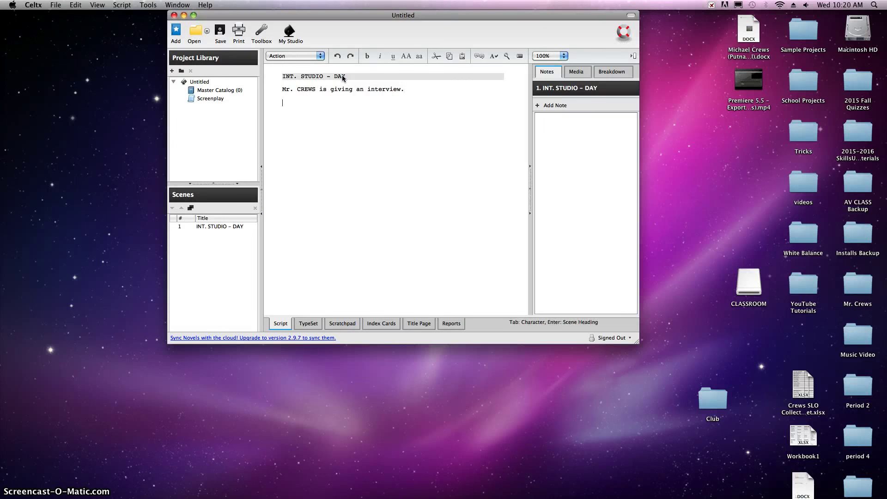
- Add a Character element below the action line with the interviewed character's title and surname
left_click(291, 56)
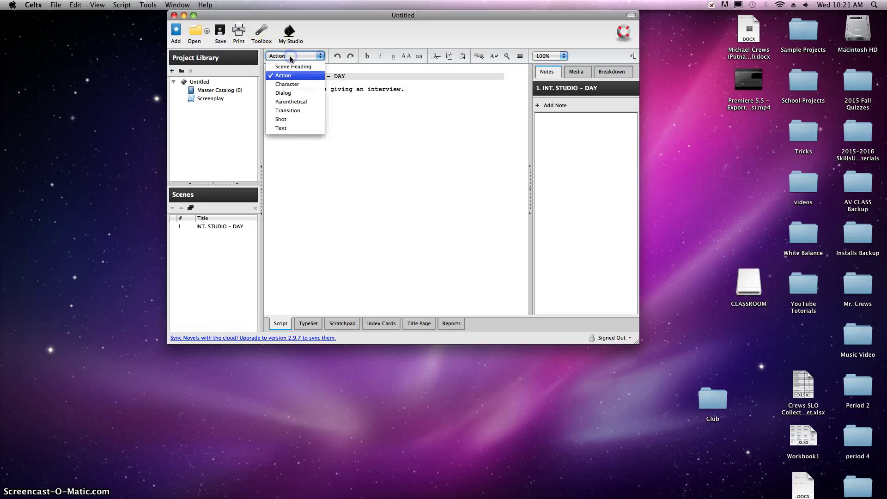
left_click(295, 85)
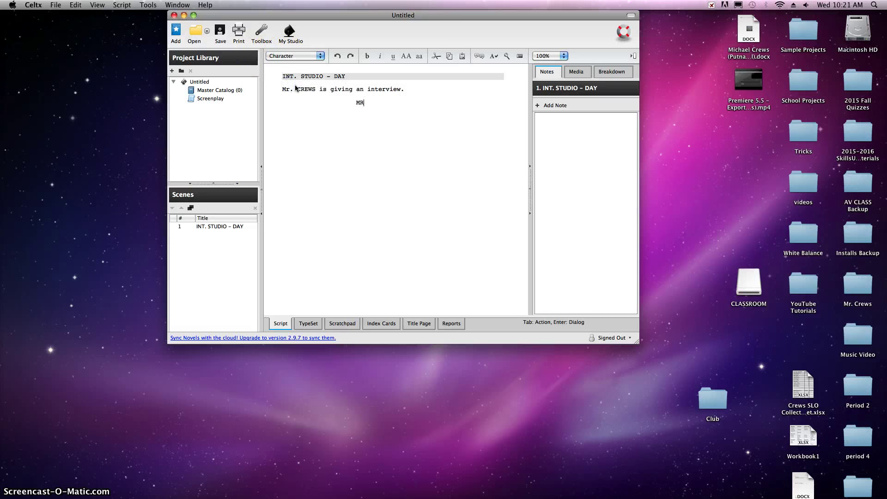
type("MR. CREWS")
key("Return")
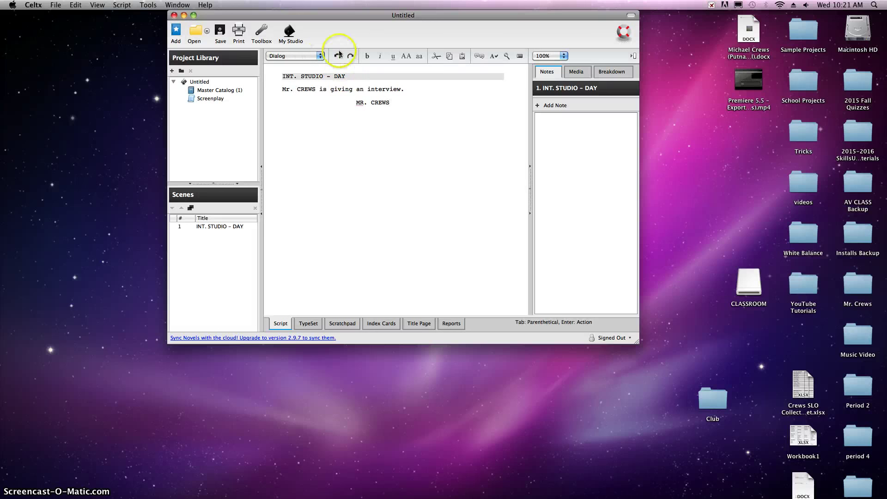
- Write the character's Dialog line "The first day of school was interesting."
left_click(320, 56)
left_click(289, 91)
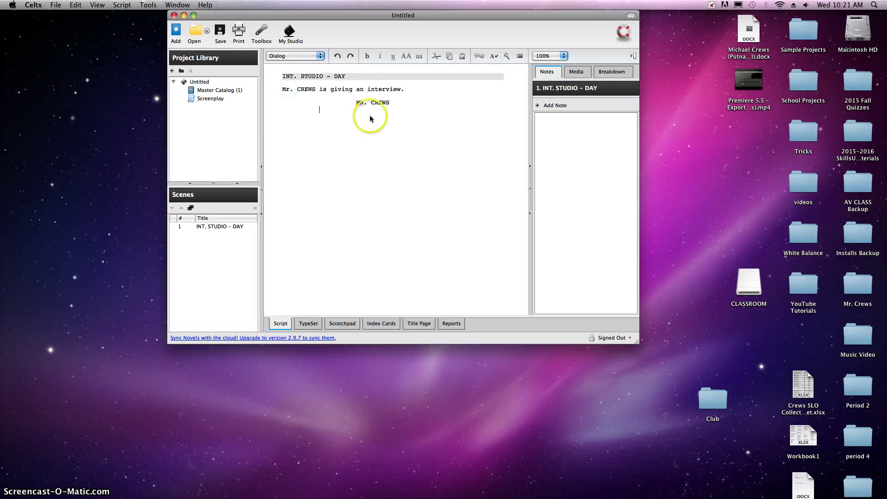
type("The first")
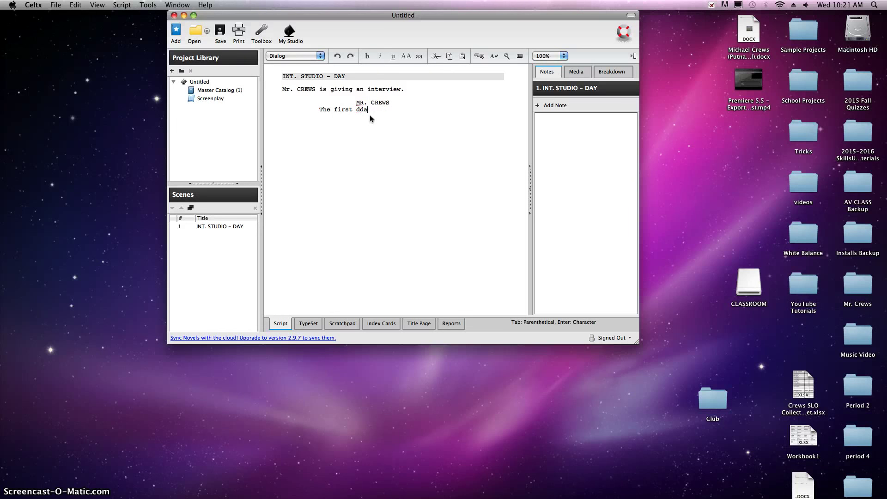
type("day of school was interesting.")
key("Return")
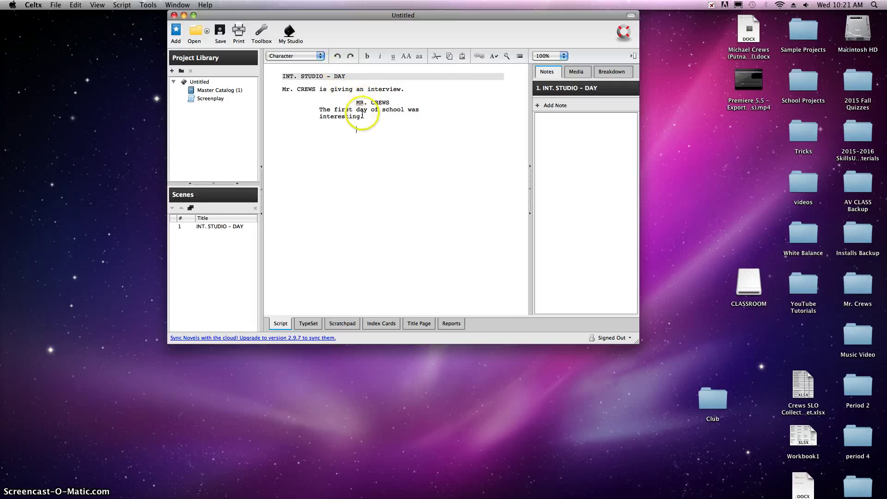
- Add a second scene heading below the dialog reading "EXT. FRONT DOOR OF SCHOOL - MORNING"
left_click(319, 56)
left_click(310, 67)
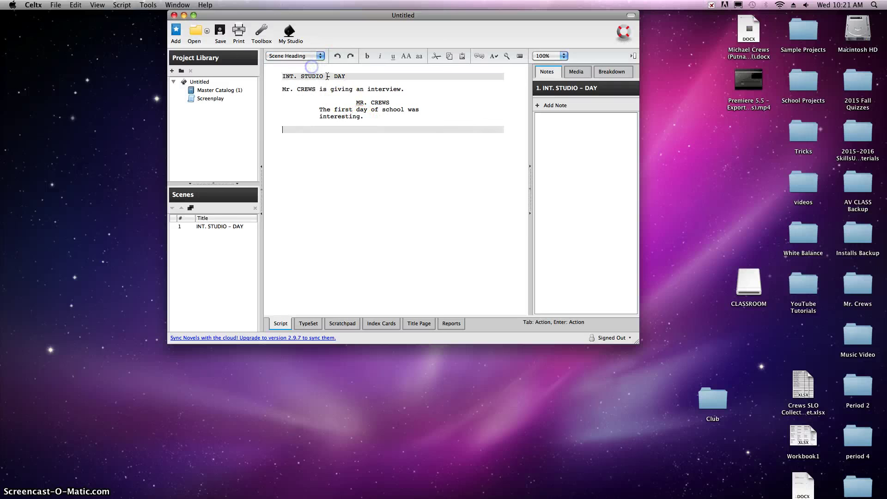
type("IN")
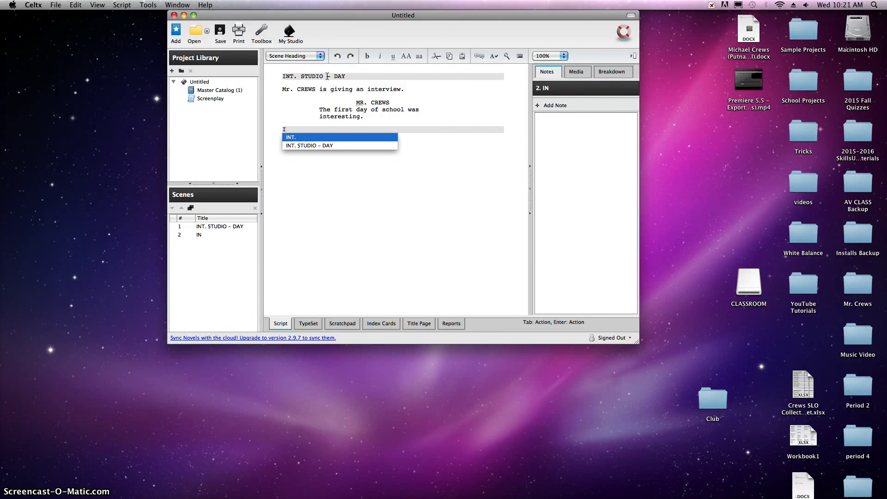
type("EXT")
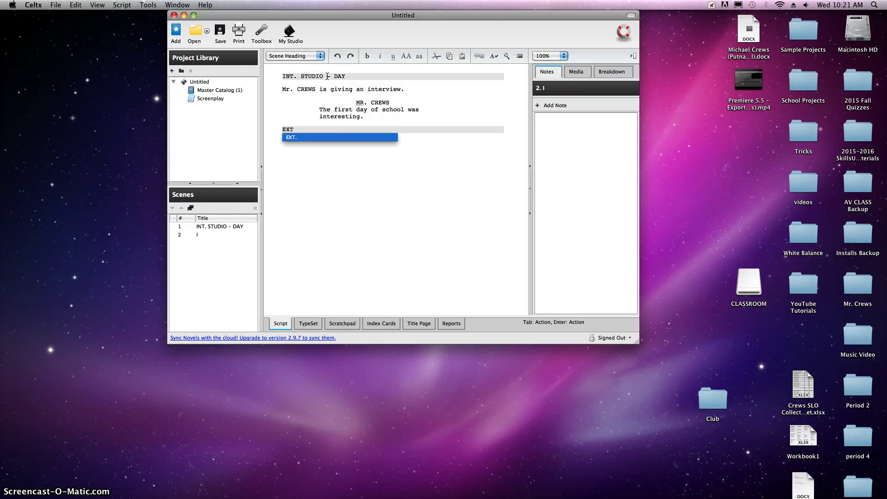
type(". FRON")
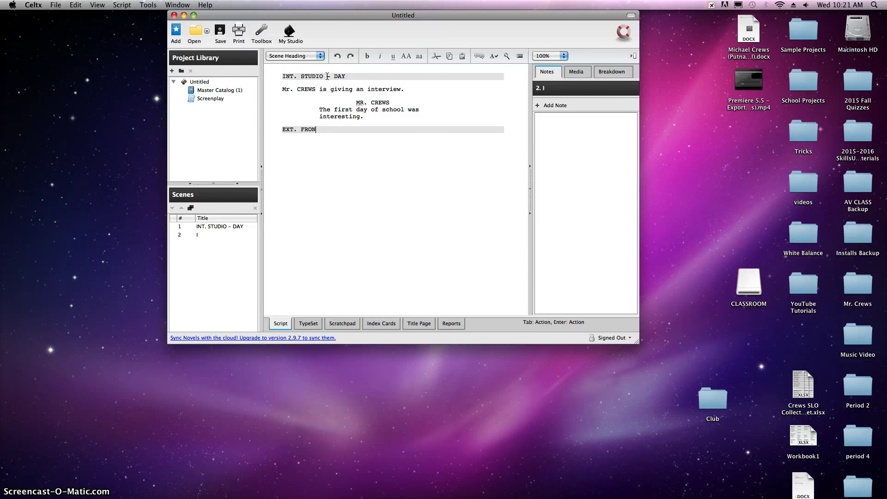
type("T DOOR OF SCHOOL - MORNING")
key("Return")
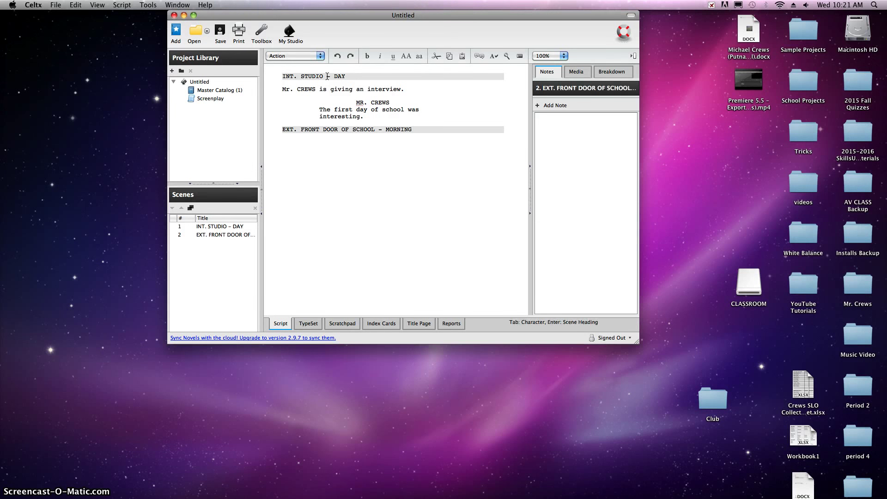
type("the student")
key("BackSpace")
key("BackSpace")
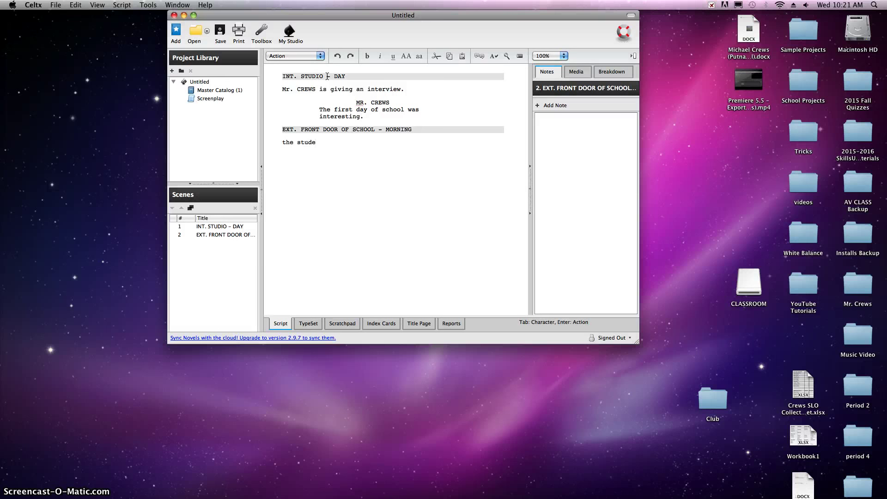
key("BackSpace")
key("BackSpace")
key("BackSpace")
key("BackSpace")
key("BackSpace")
key("BackSpace")
key("BackSpace")
key("BackSpace")
key("BackSpace")
- Write the action line "The students were walking into the building. A student was running very fast, until they hit the door."
type("The students were walking into the bui")
type("lding. A sutd")
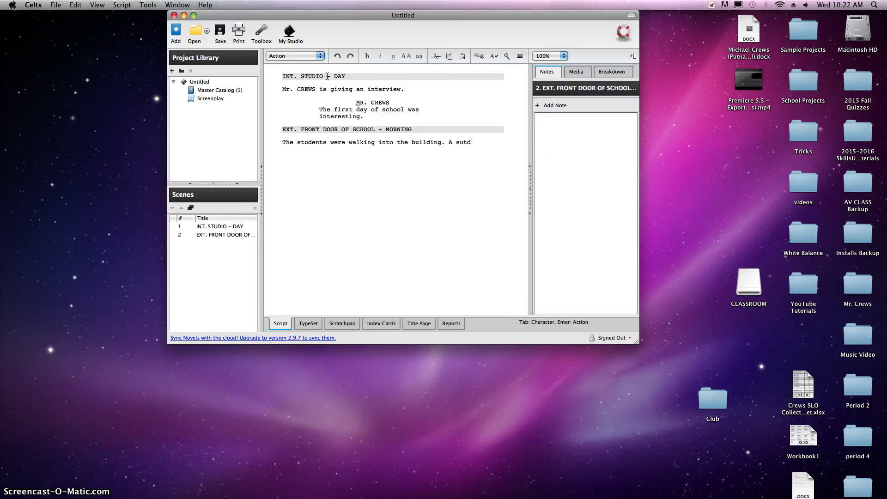
type("ent")
key("BackSpace")
type("tud")
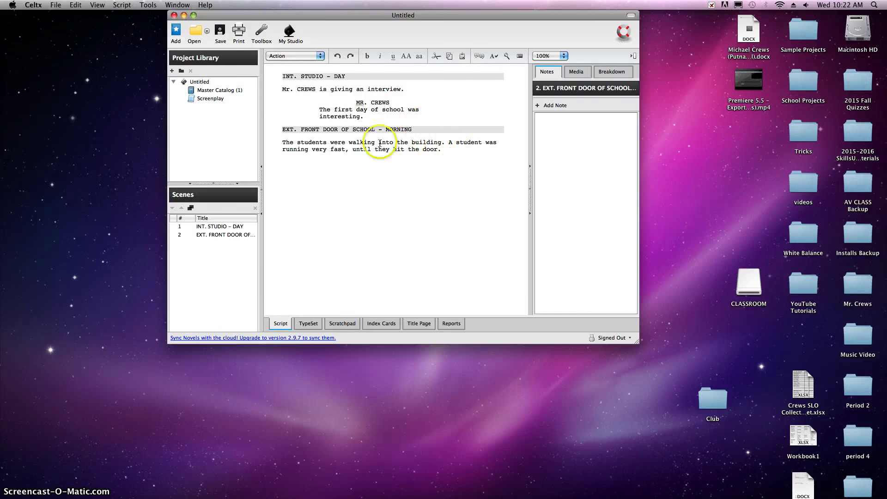
- Put the second scene's action line into present tense by replacing "were" with "are" and "was" with "is"
double_click(336, 142)
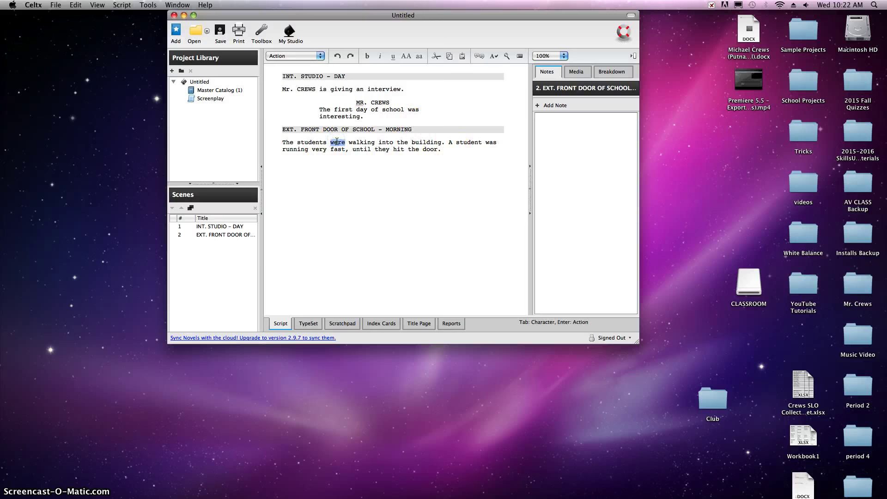
type("are")
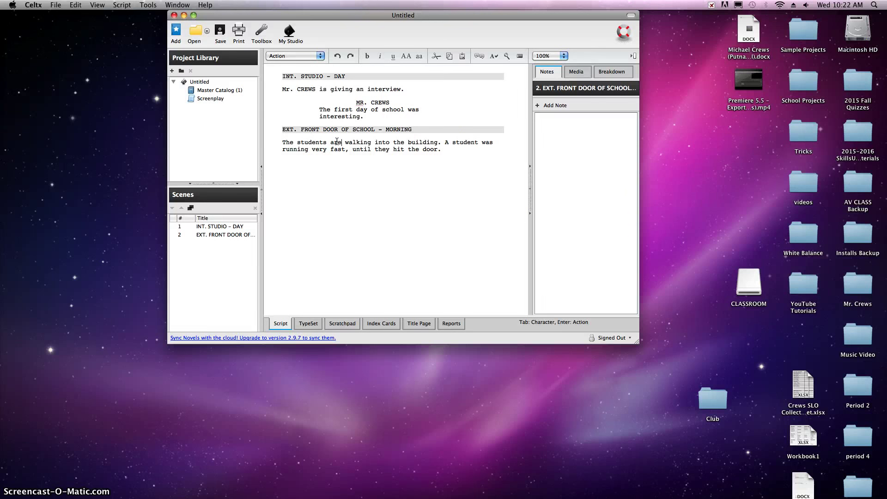
double_click(486, 142)
type("is")
left_click(451, 152)
left_click(463, 147)
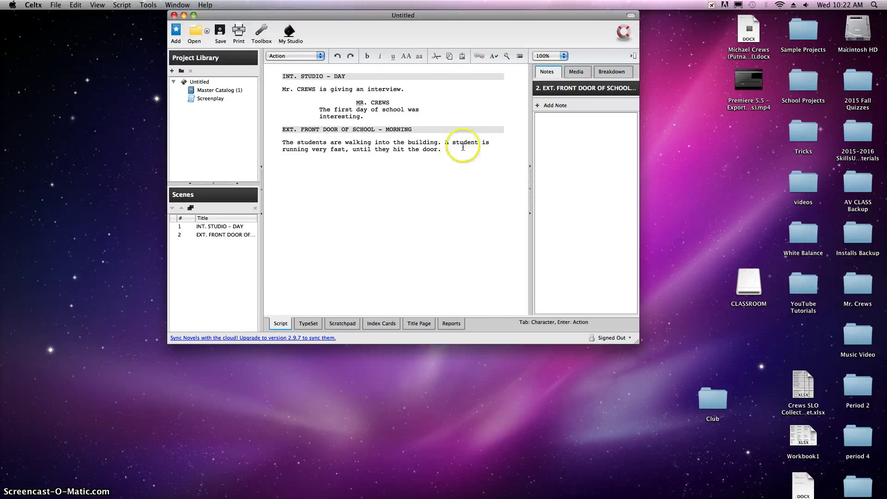
- Examine the scene headings of both scenes and the action line written under each of them
double_click(292, 77)
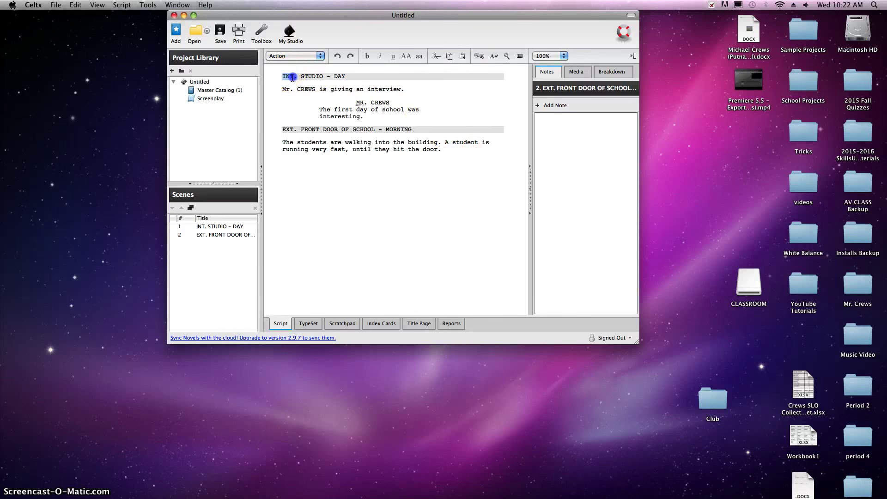
left_click_drag(292, 77, 343, 77)
left_click(284, 130)
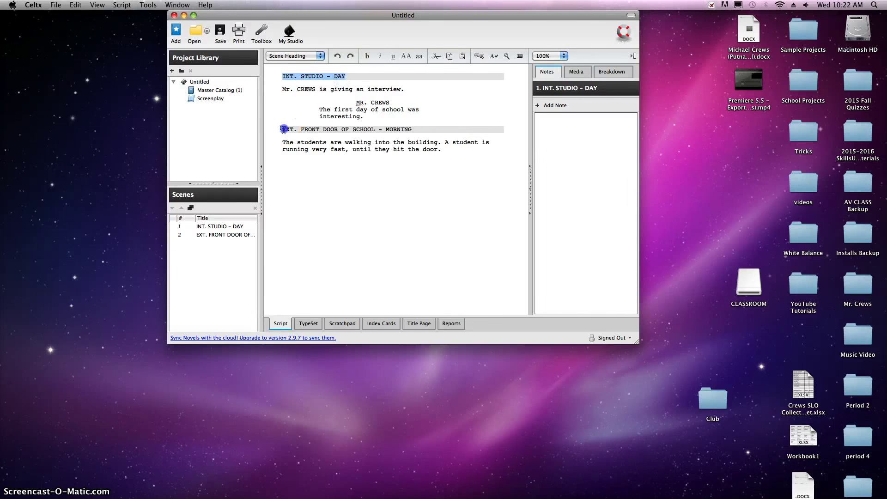
left_click_drag(284, 130, 394, 132)
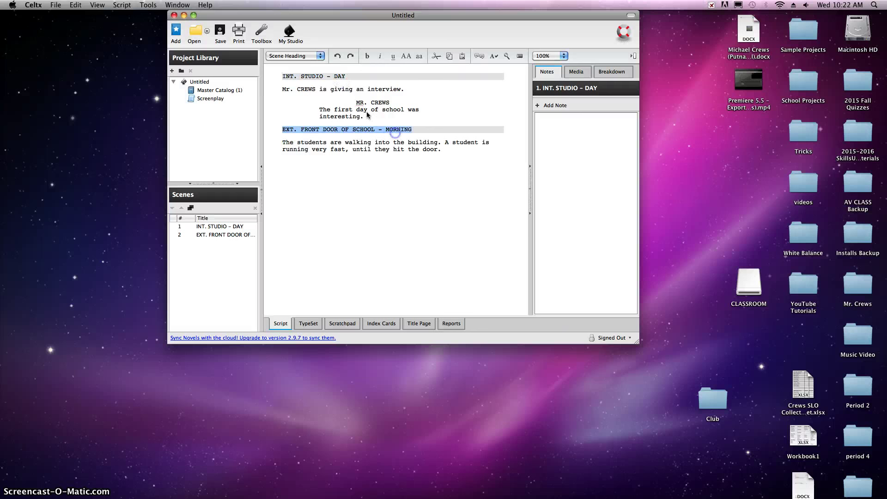
left_click_drag(282, 77, 344, 78)
left_click(286, 78)
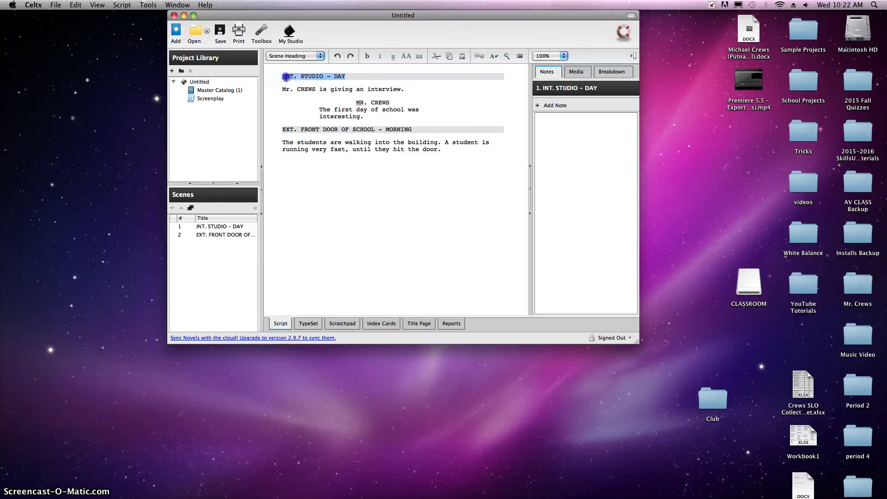
left_click_drag(286, 79, 353, 79)
left_click(282, 90)
left_click(309, 91)
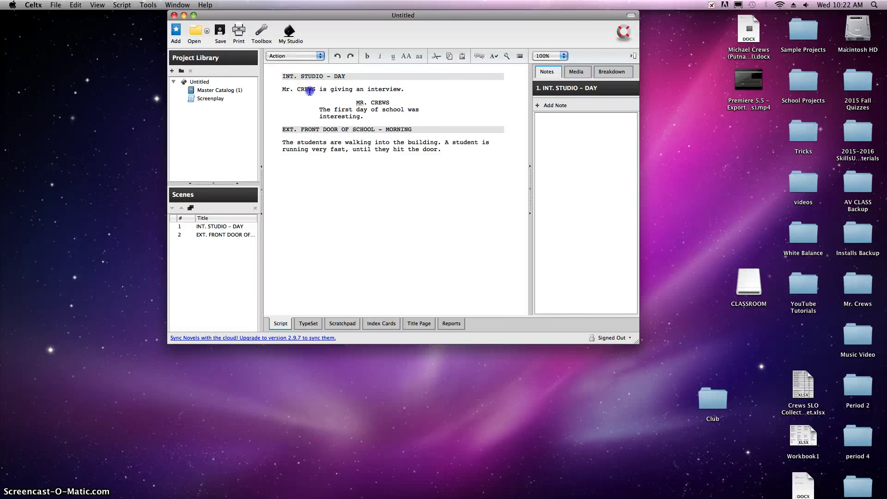
left_click_drag(310, 91, 410, 89)
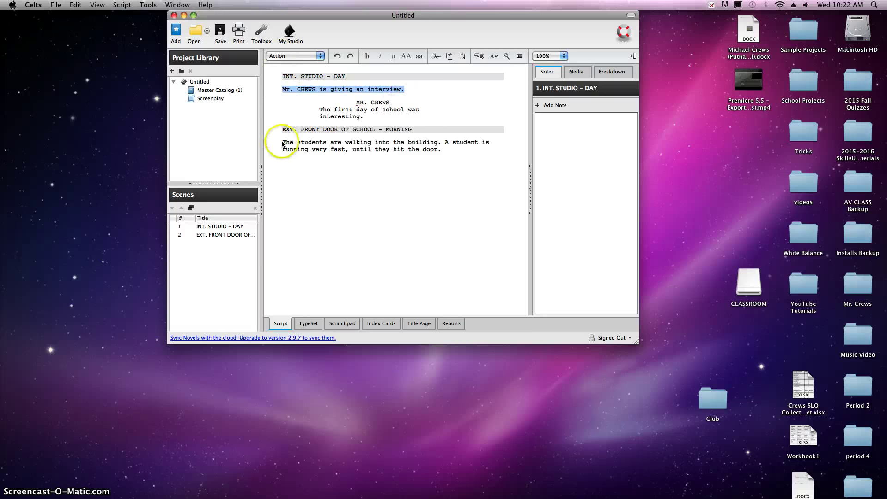
left_click_drag(282, 144, 446, 151)
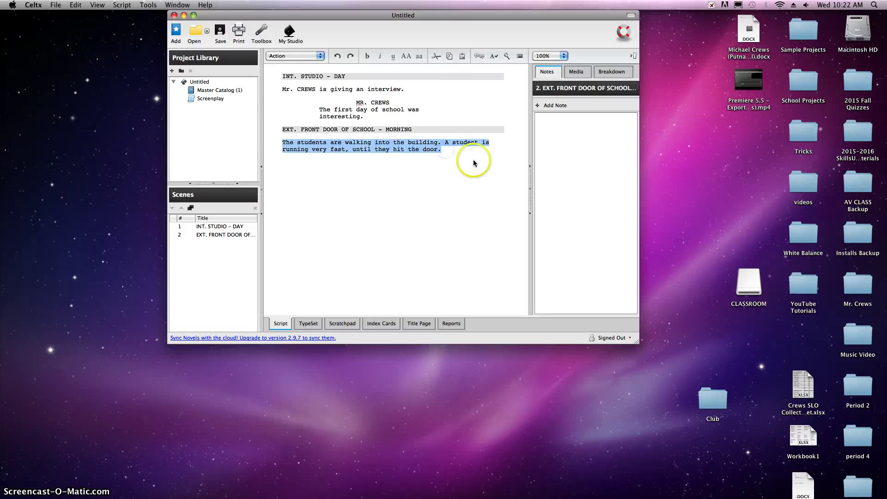
- Examine the first scene's character name and spoken line together with their Character and Dialog element types
left_click(359, 102)
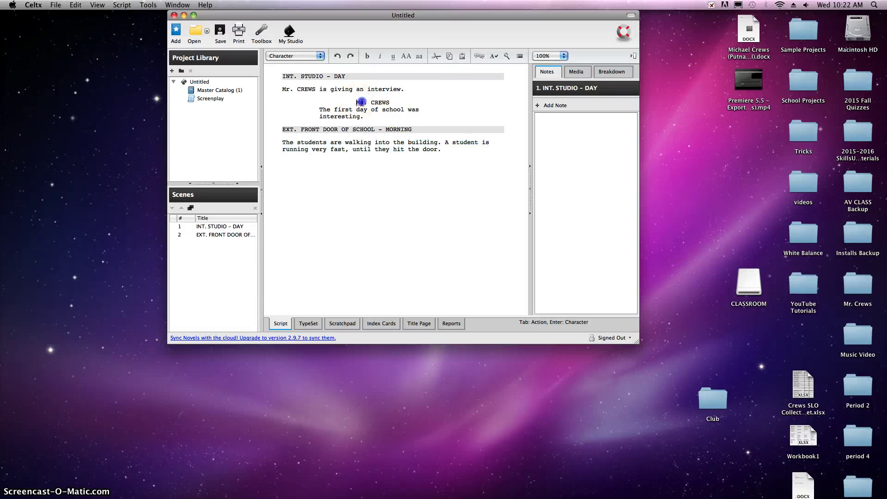
left_click_drag(360, 102, 391, 103)
left_click(305, 56)
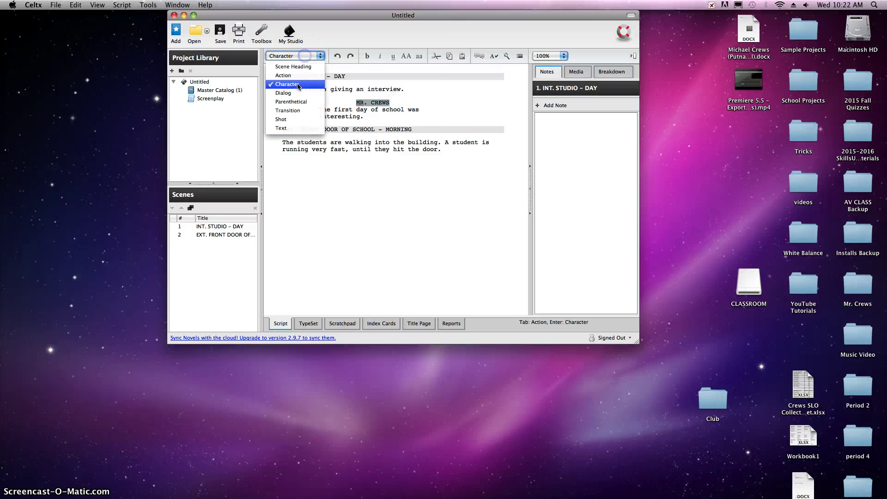
left_click(298, 84)
left_click_drag(320, 110, 364, 117)
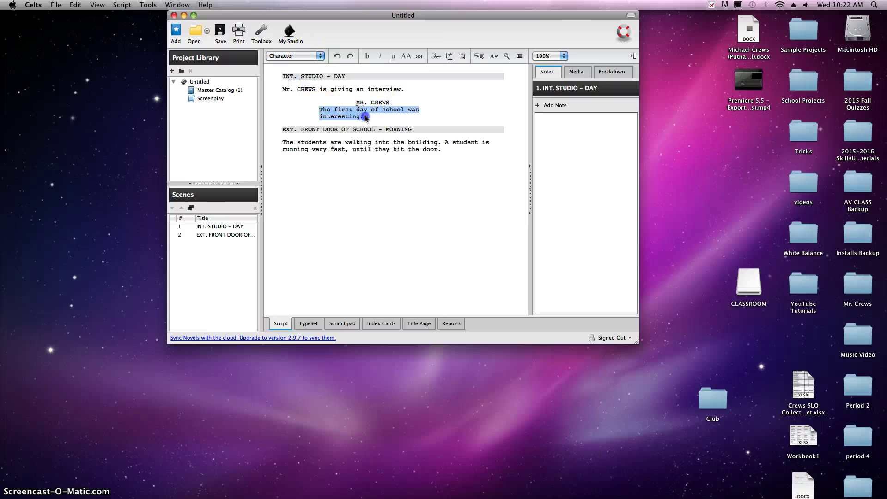
left_click(305, 55)
left_click(397, 145)
left_click(411, 187)
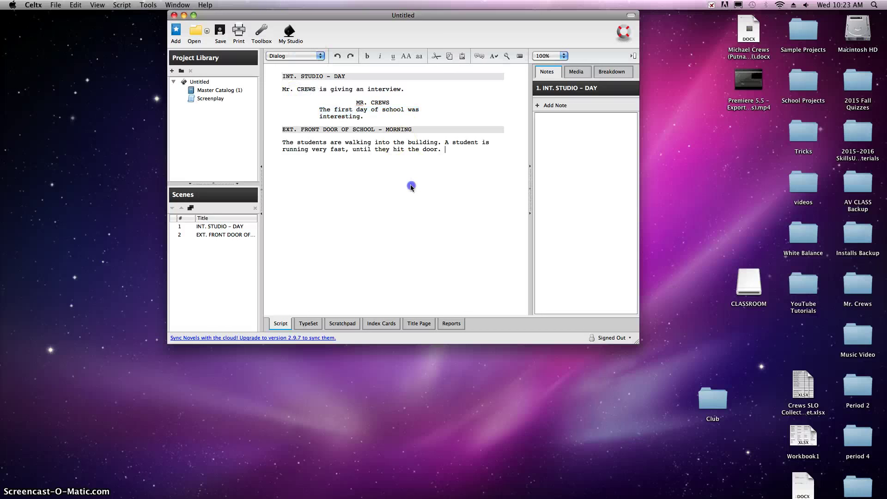